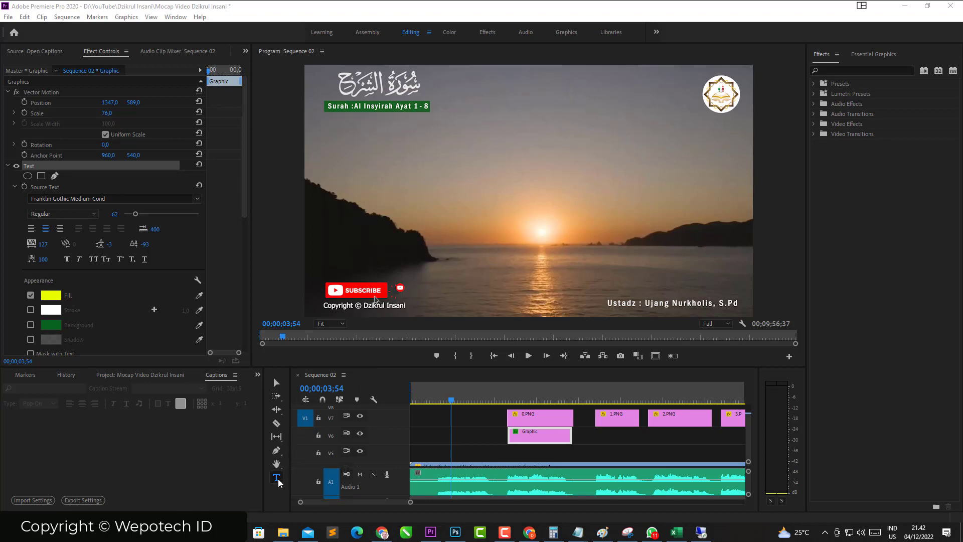
Type the title 'Siapakah namamu?' on the sunset video in the Program monitor
{"action": "left_click", "coordinate": [457, 196]}
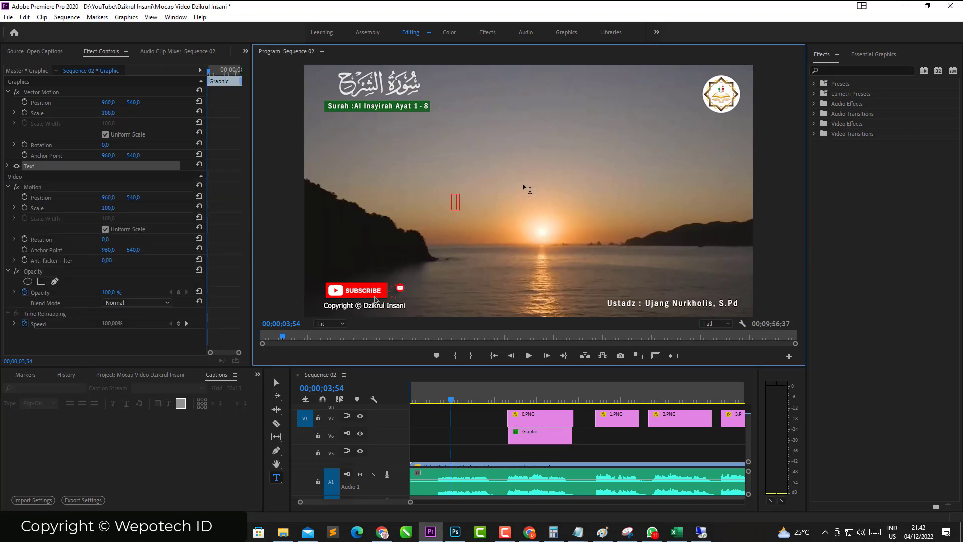
{"action": "type", "text": "Siap"}
{"action": "type", "text": "akah nama"}
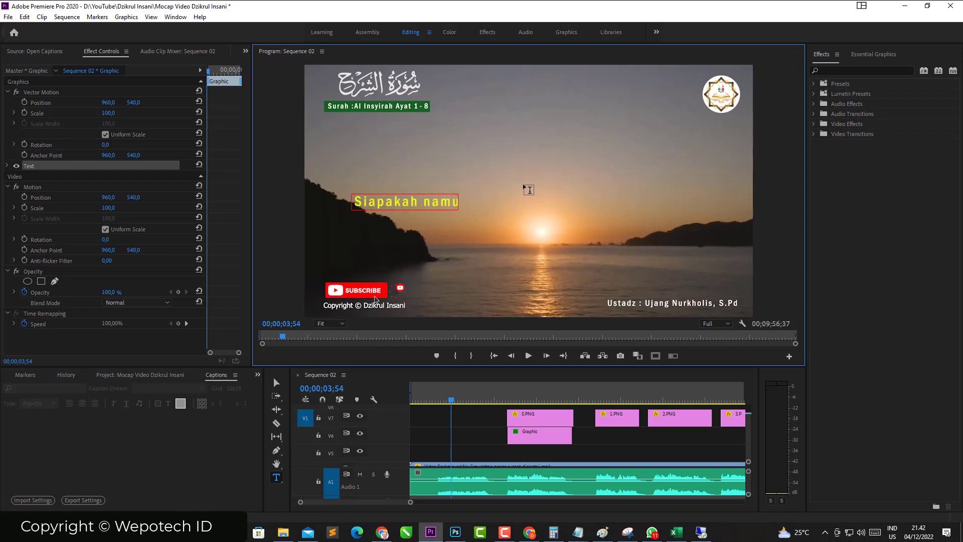
{"action": "key", "text": "BackSpace"}
{"action": "type", "text": "amu"}
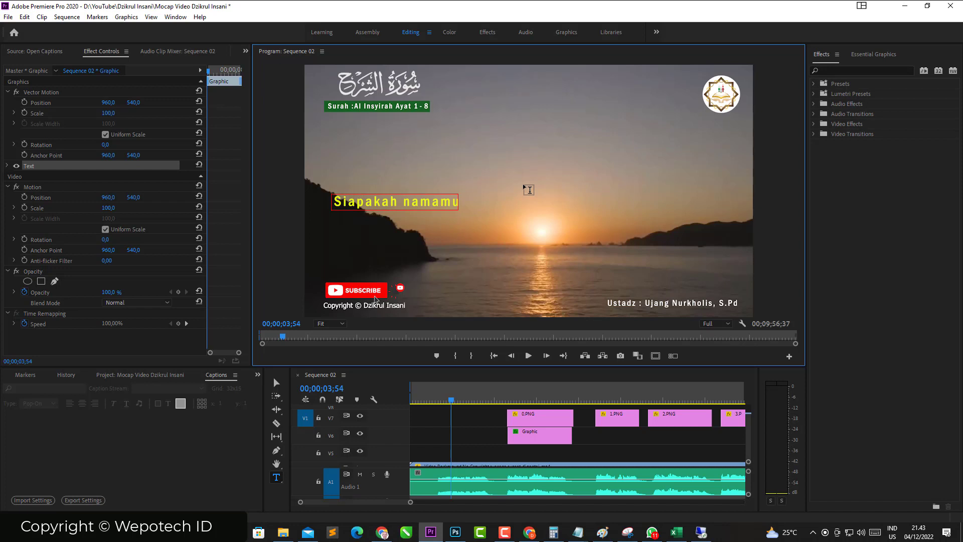
{"action": "type", "text": "?"}
Set the title's horizontal position to 1530
{"action": "left_click", "coordinate": [276, 383]}
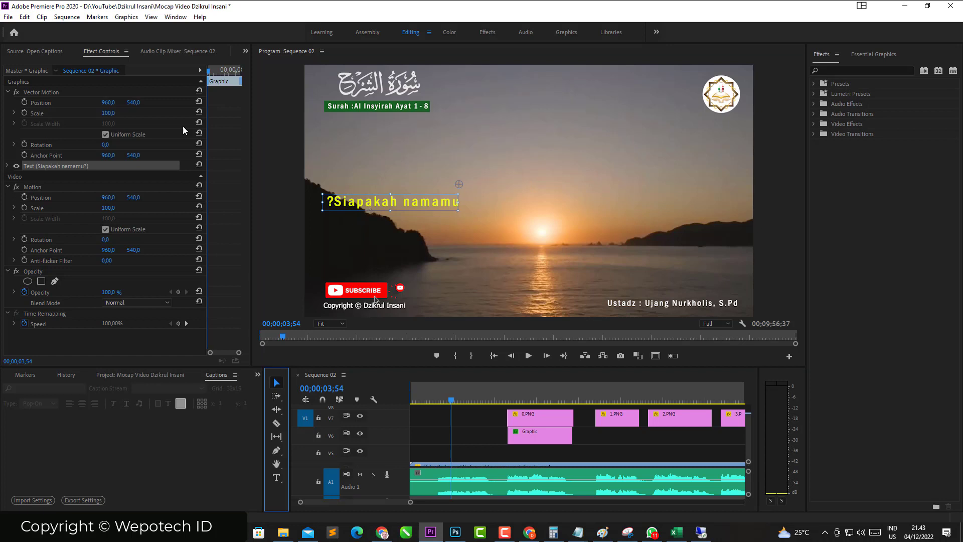
{"action": "left_click", "coordinate": [108, 103]}
{"action": "type", "text": "1530"}
{"action": "key", "text": "Return"}
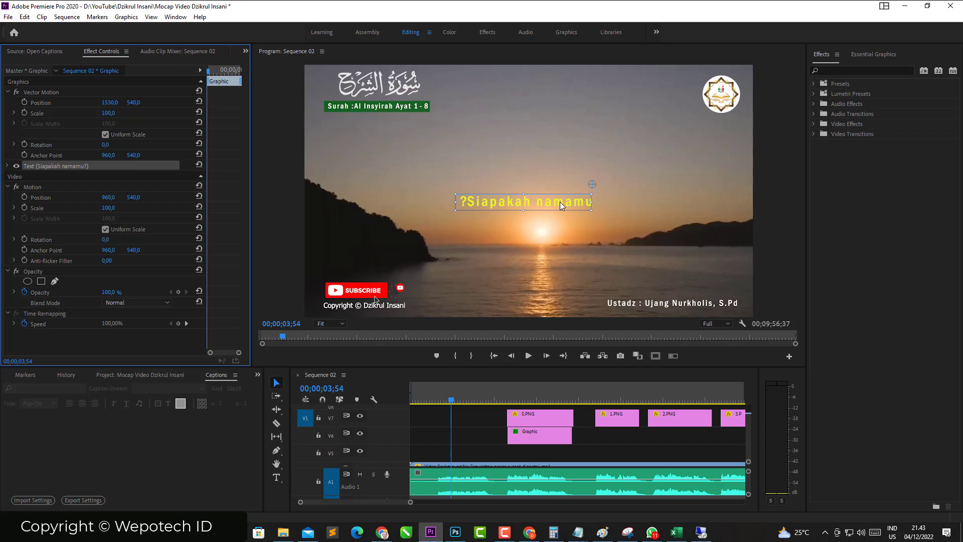
{"action": "double_click", "coordinate": [559, 202]}
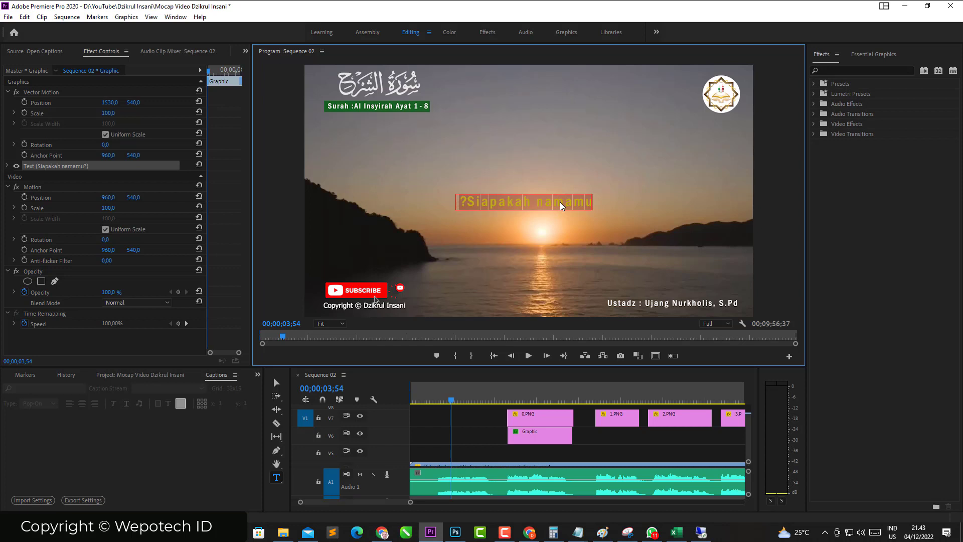
{"action": "key", "text": "BackSpace"}
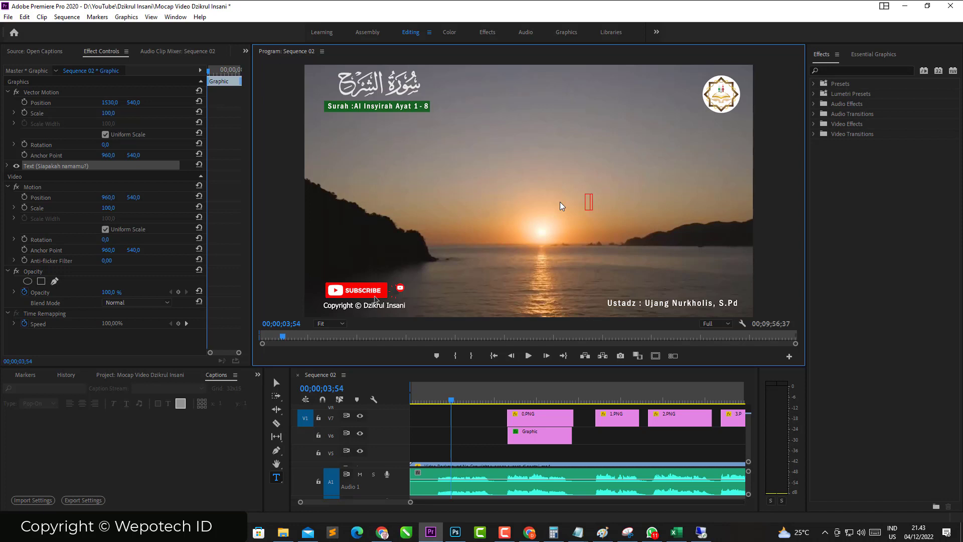
{"action": "type", "text": "?Siapa"}
{"action": "type", "text": "kah namamu"}
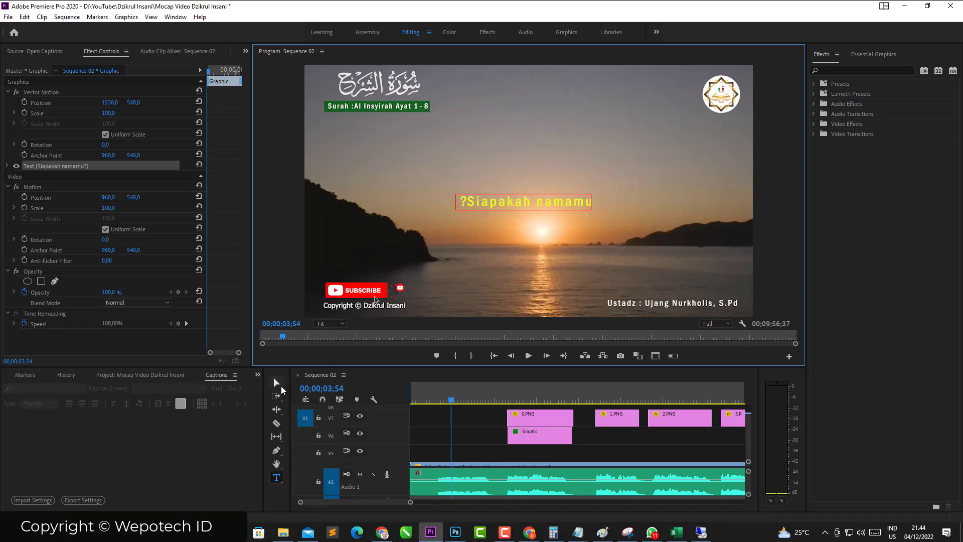
{"action": "left_click", "coordinate": [277, 383]}
{"action": "left_click", "coordinate": [290, 221]}
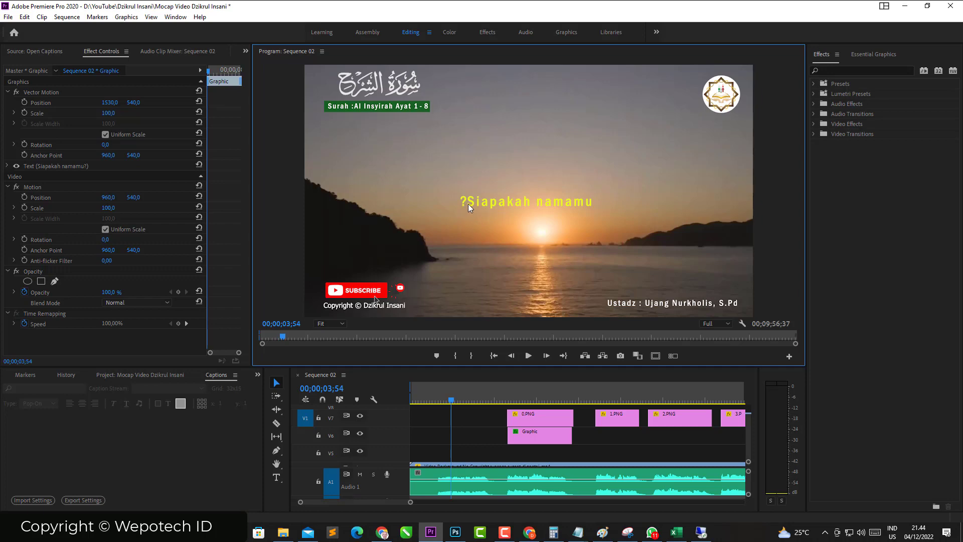
Set Graphics preferences' Default Paragraph Direction to Left to Right and save
{"action": "left_click", "coordinate": [27, 18]}
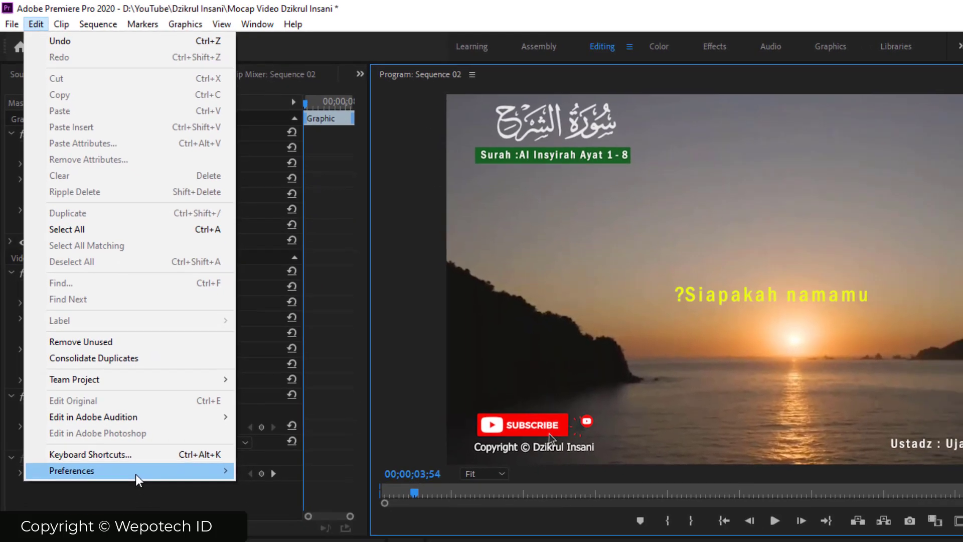
{"action": "mouse_move", "coordinate": [150, 513]}
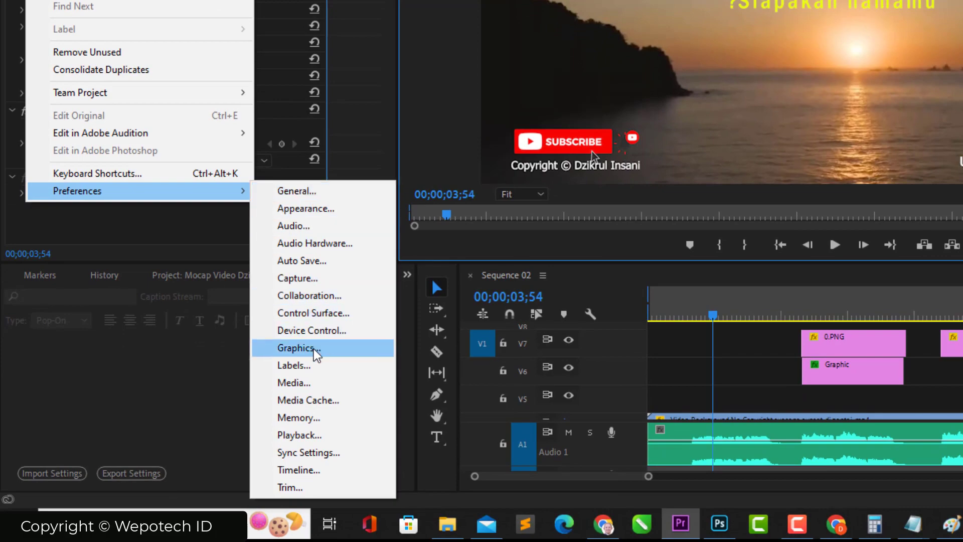
{"action": "left_click", "coordinate": [316, 349]}
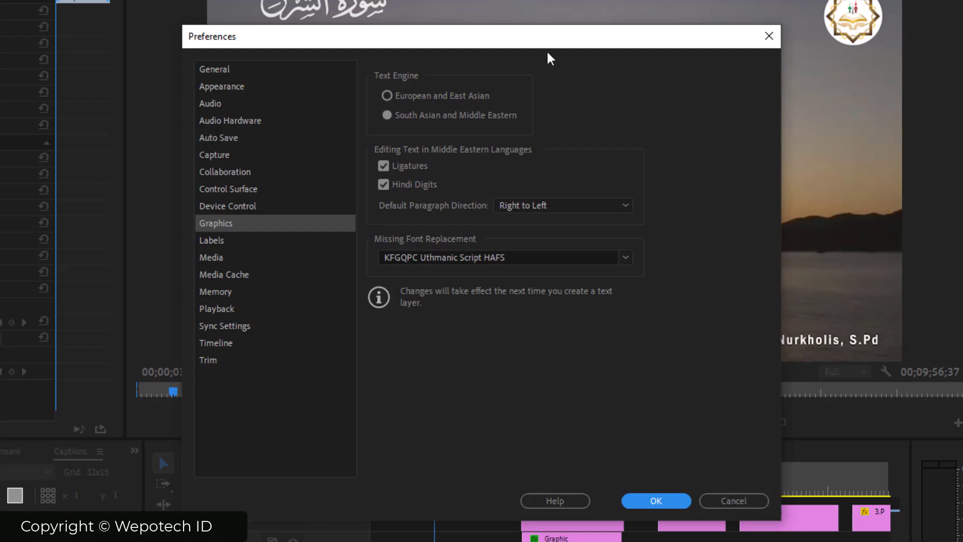
{"action": "left_click_drag", "start_coordinate": [558, 38], "coordinate": [393, 10]}
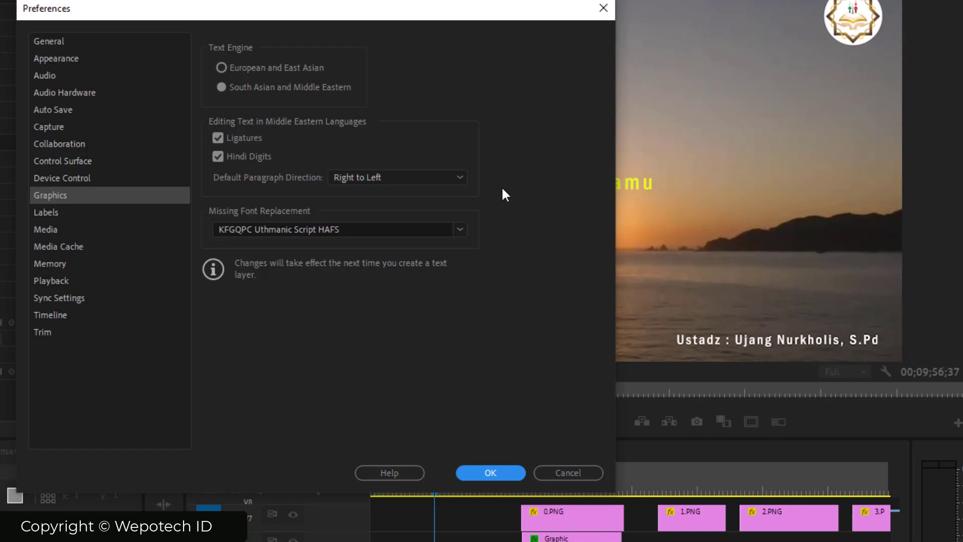
{"action": "left_click", "coordinate": [453, 177]}
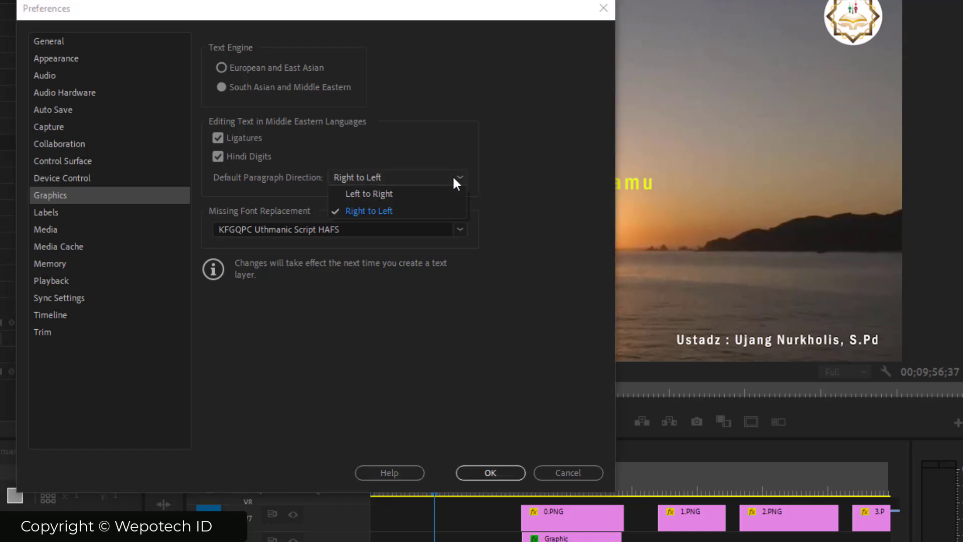
{"action": "left_click", "coordinate": [430, 194]}
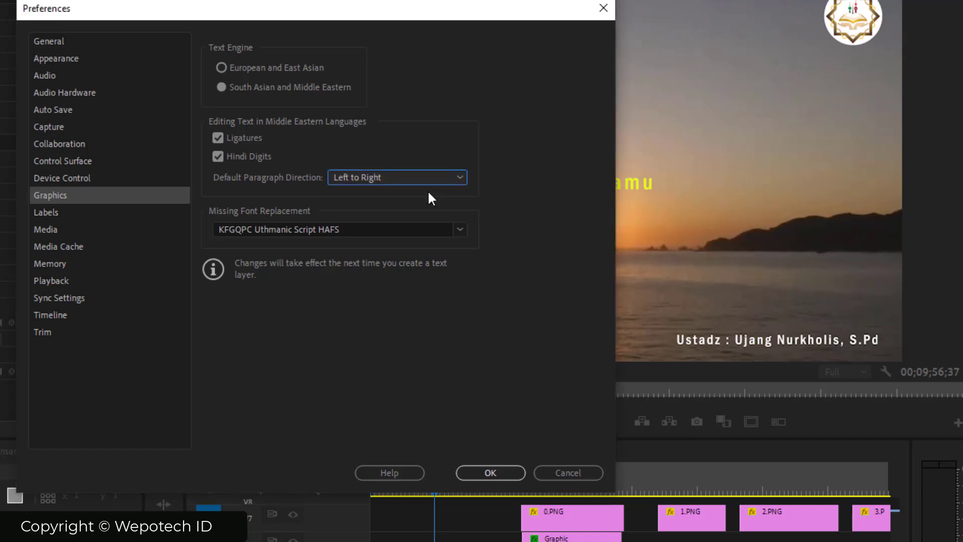
{"action": "left_click", "coordinate": [502, 476]}
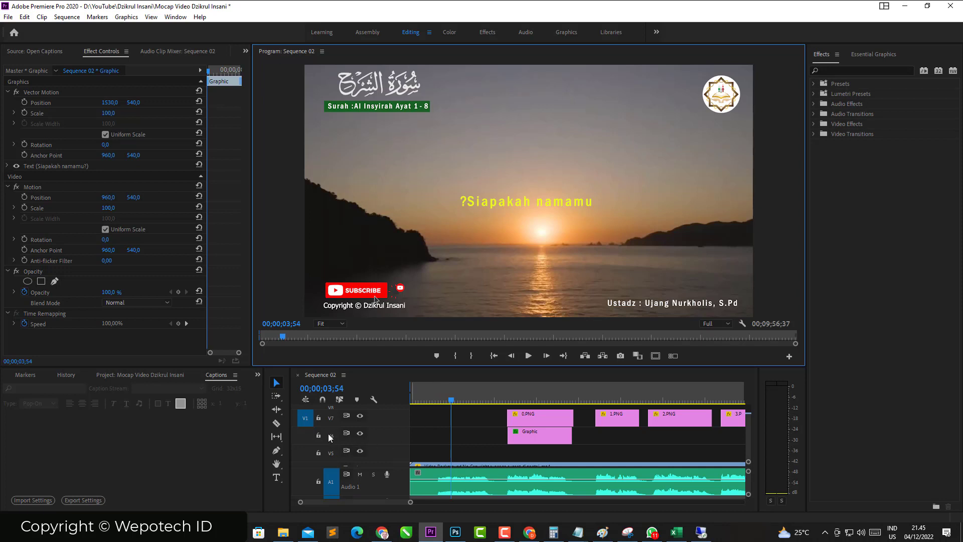
Type a second title 'Siapakah namamu?' above the existing caption
{"action": "left_click", "coordinate": [277, 477]}
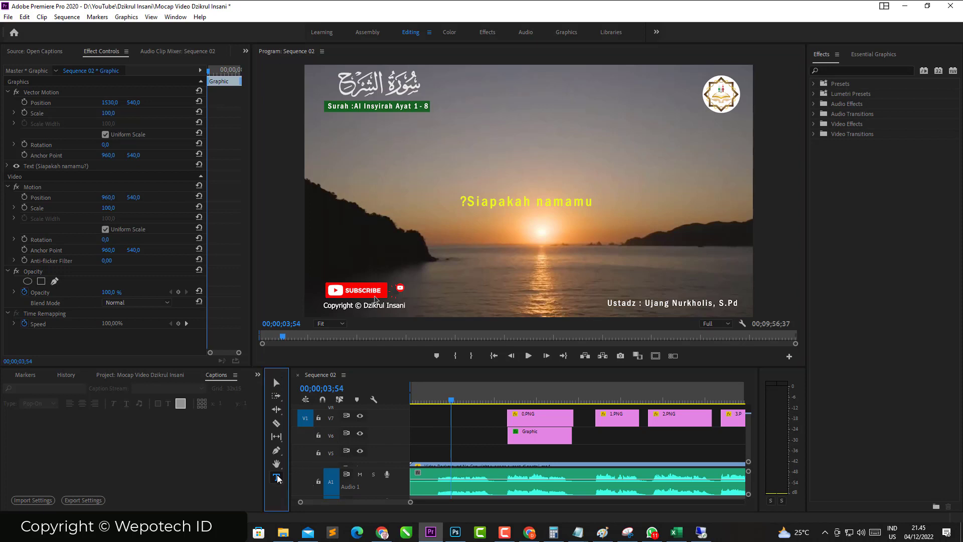
{"action": "left_click", "coordinate": [462, 168]}
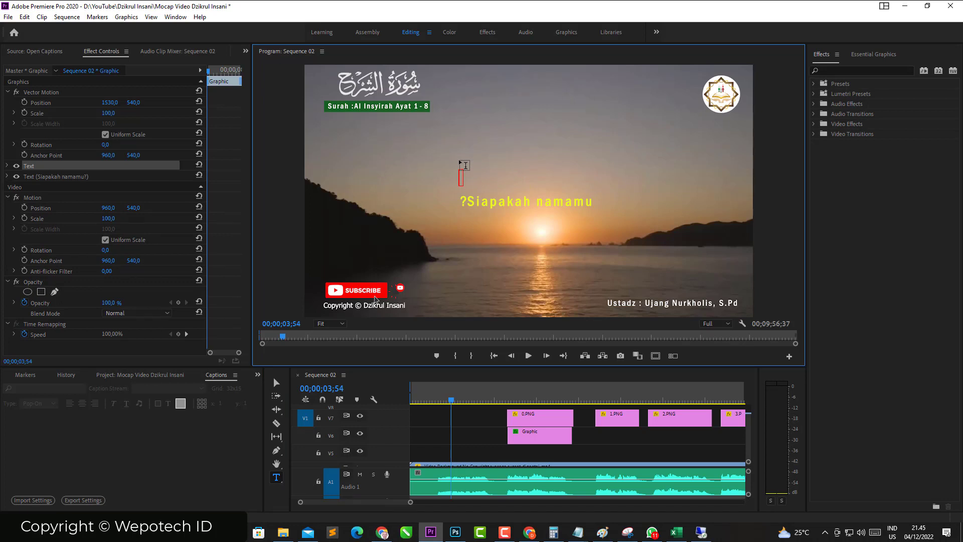
{"action": "type", "text": "Siapa"}
{"action": "type", "text": "kah namamu"}
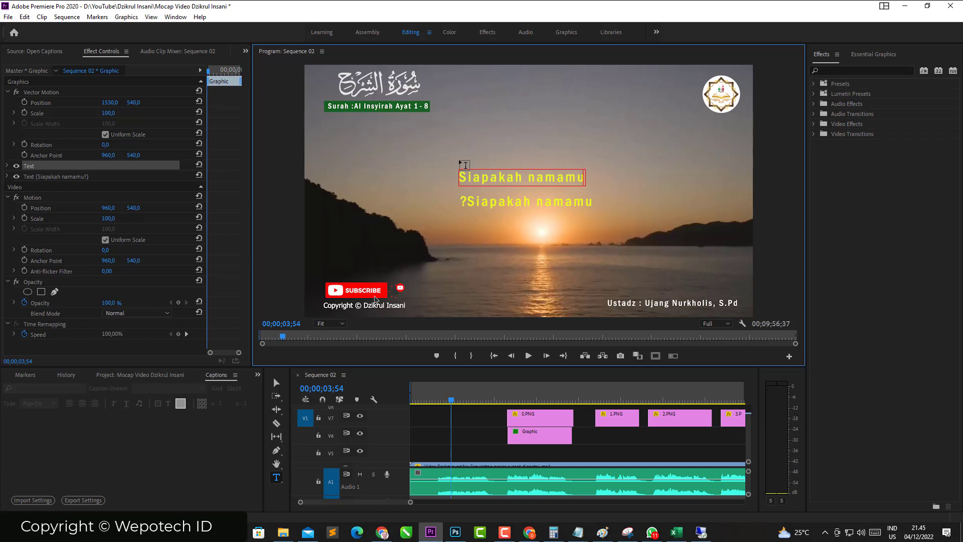
{"action": "type", "text": "?"}
{"action": "left_click", "coordinate": [278, 379]}
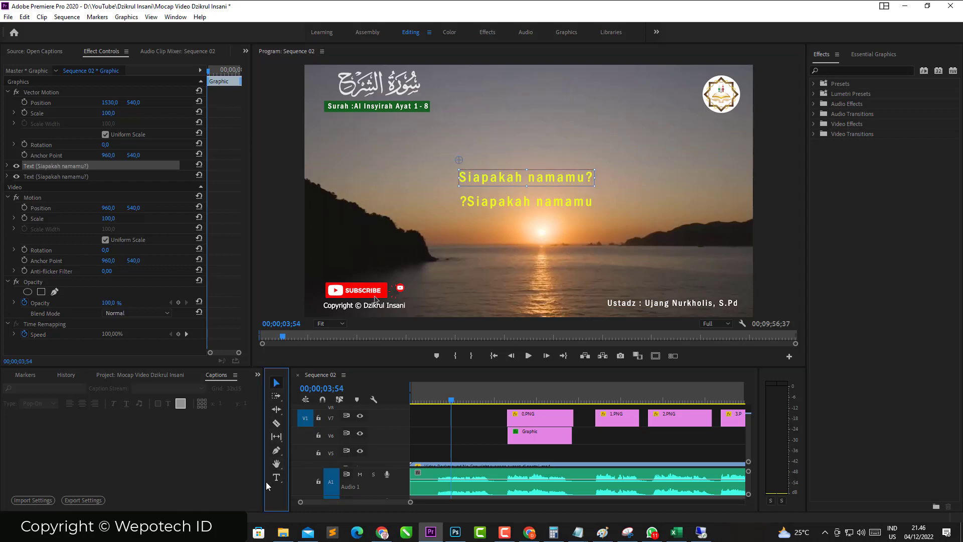
Type a title 'Nama :' followed by a name over the sea, below the question titles
{"action": "left_click", "coordinate": [461, 255]}
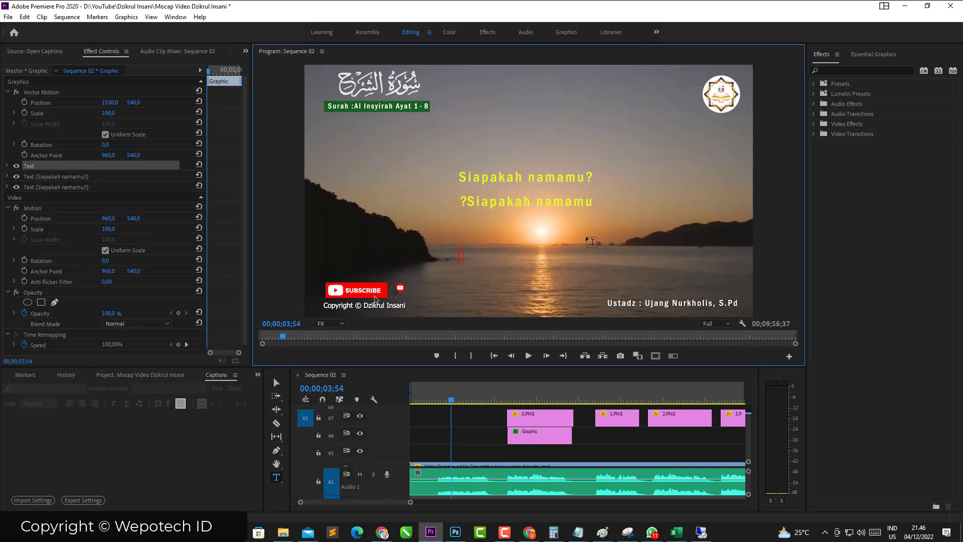
{"action": "type", "text": "Nama :"}
{"action": "type", "text": " Dani"}
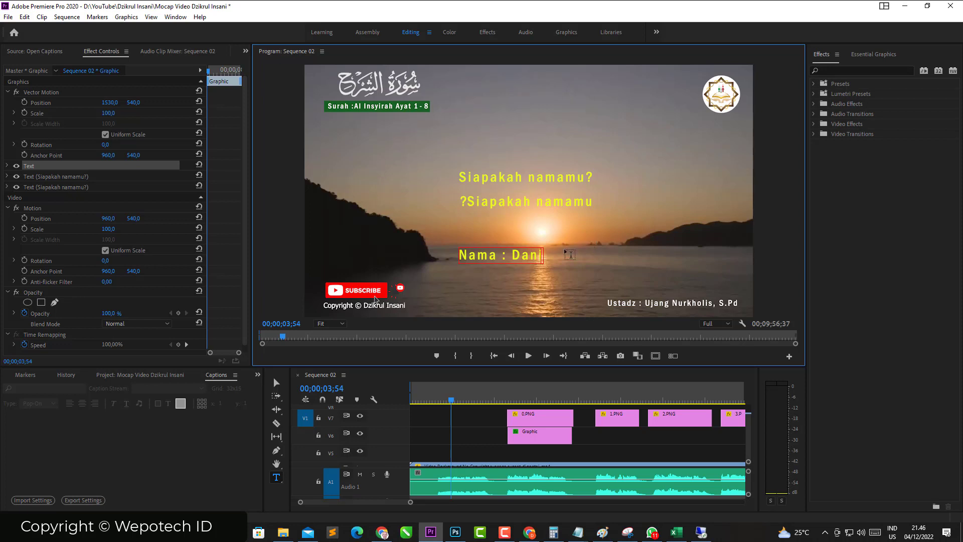
{"action": "key", "text": "Escape"}
Drag the name title up above the 'Siapakah namamu?' caption
{"action": "left_click", "coordinate": [276, 382]}
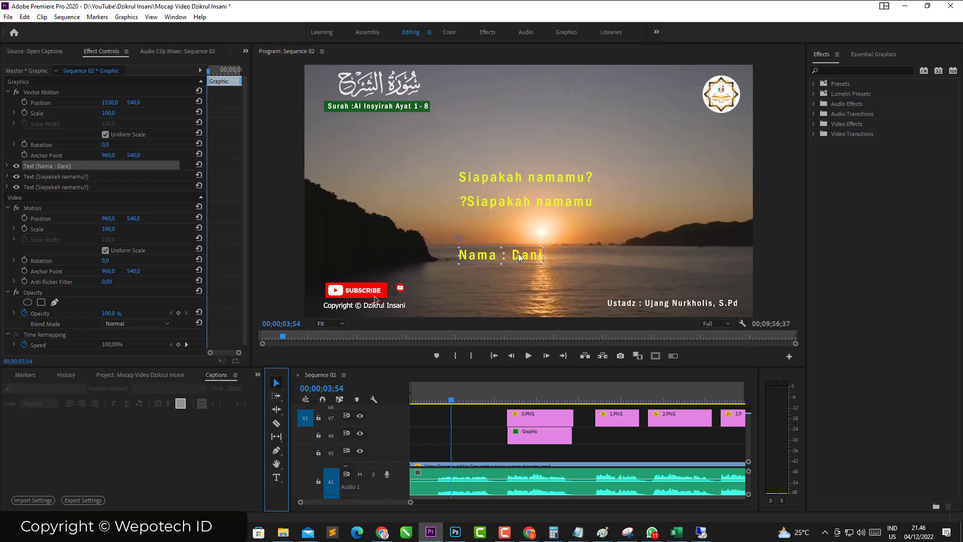
{"action": "left_click_drag", "start_coordinate": [520, 255], "coordinate": [542, 147]}
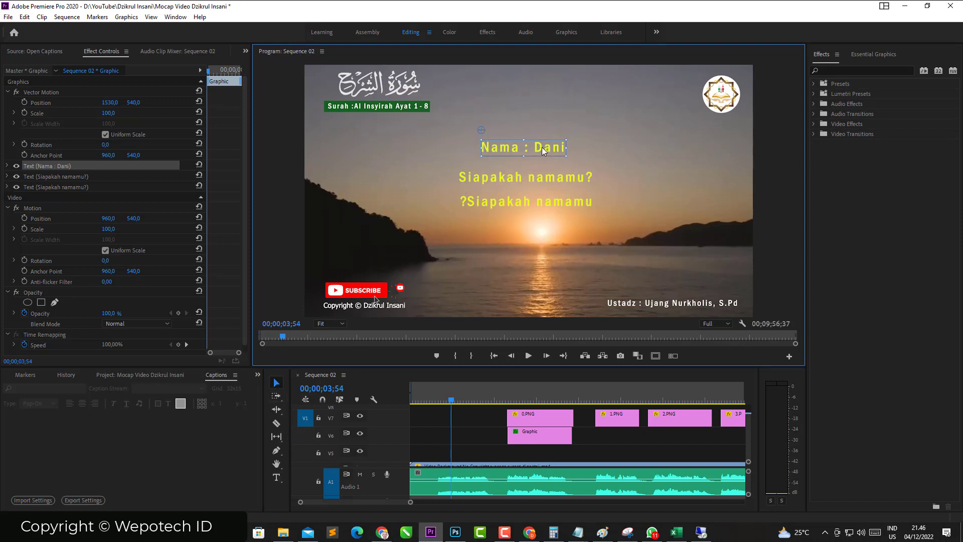